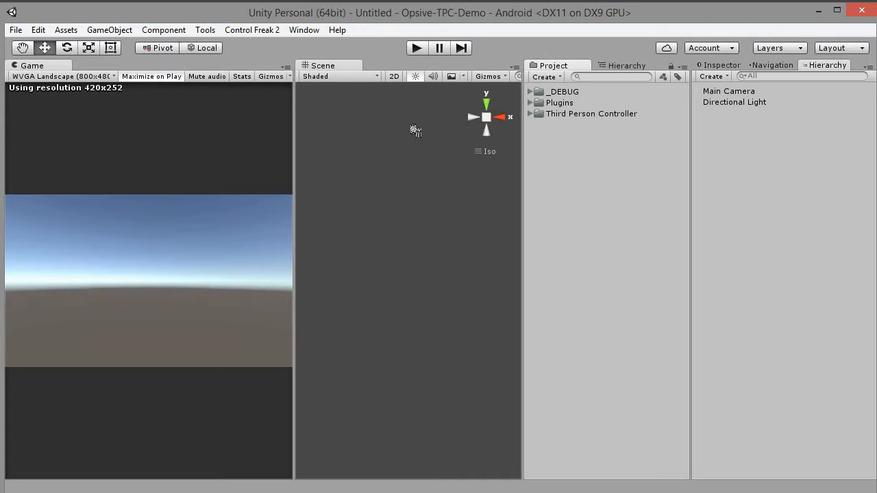
# Launch the CF2 Installer and show its Install Add-Ons list.
pyautogui.click(254, 32)
pyautogui.click(292, 83)
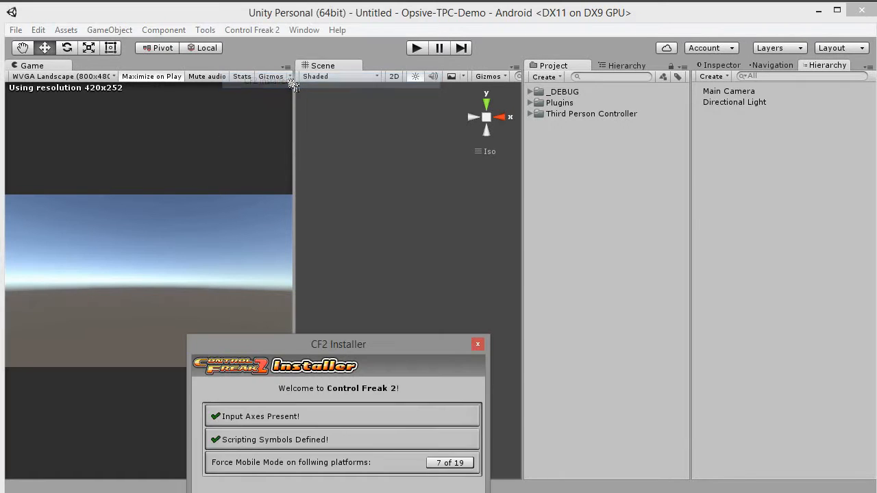
pyautogui.moveTo(343, 350); pyautogui.dragTo(296, 103)
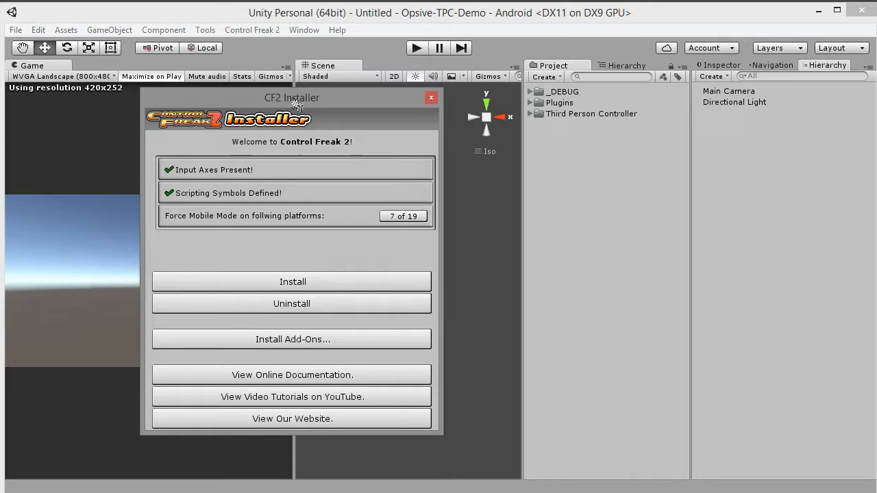
pyautogui.click(302, 340)
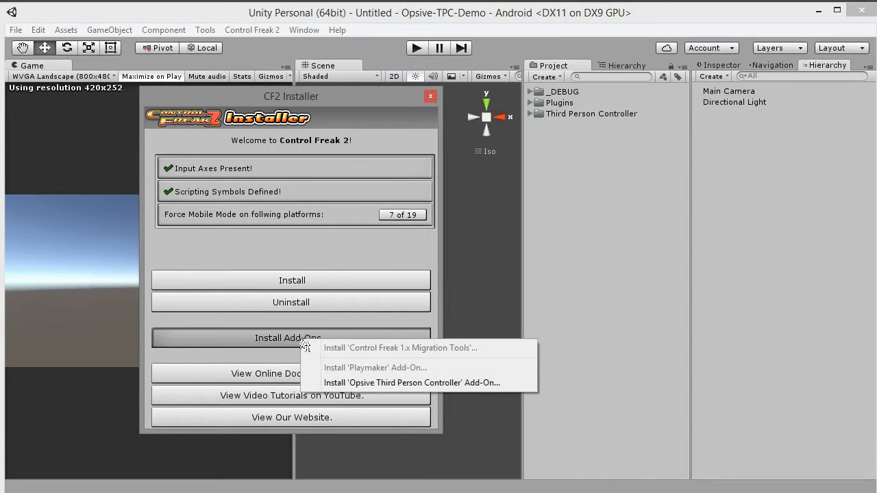
# Import the 'Opsive Third Person Controller' add-on package into the project.
pyautogui.click(395, 383)
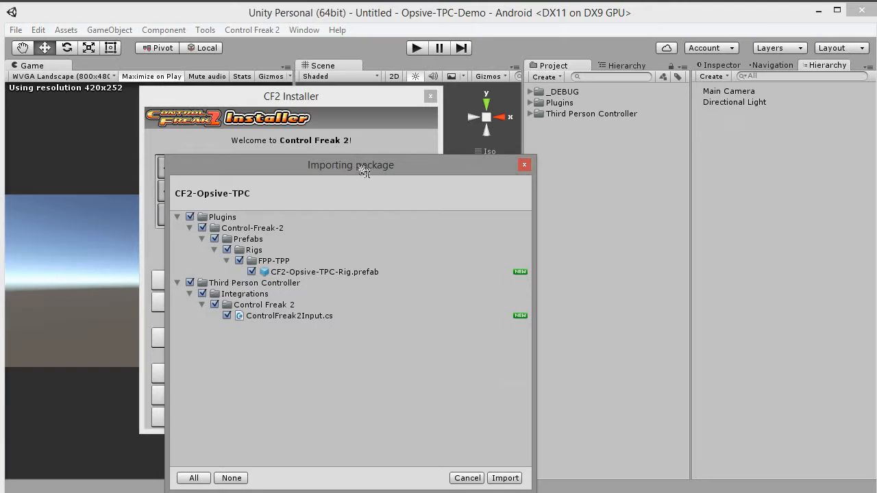
pyautogui.moveTo(364, 172); pyautogui.dragTo(348, 98)
pyautogui.click(496, 429)
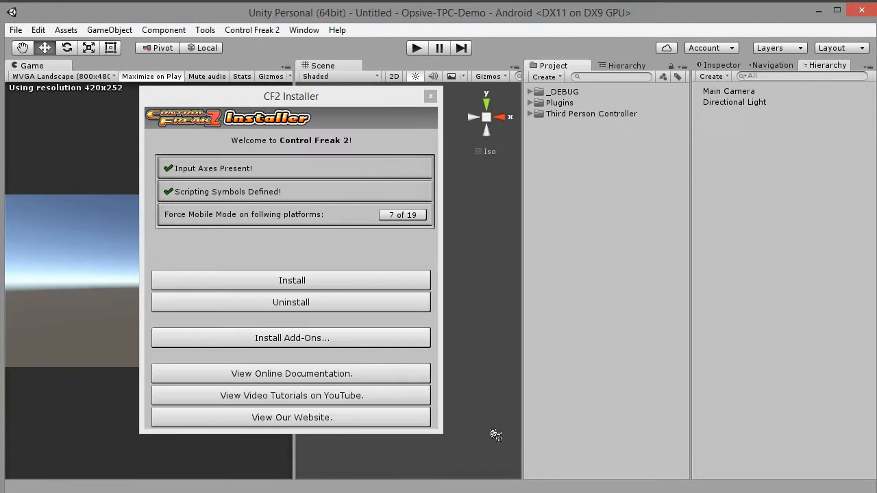
# Load the Third Person Shooter scene from Third Person Controller > Demos, then collapse the folder.
pyautogui.click(530, 114)
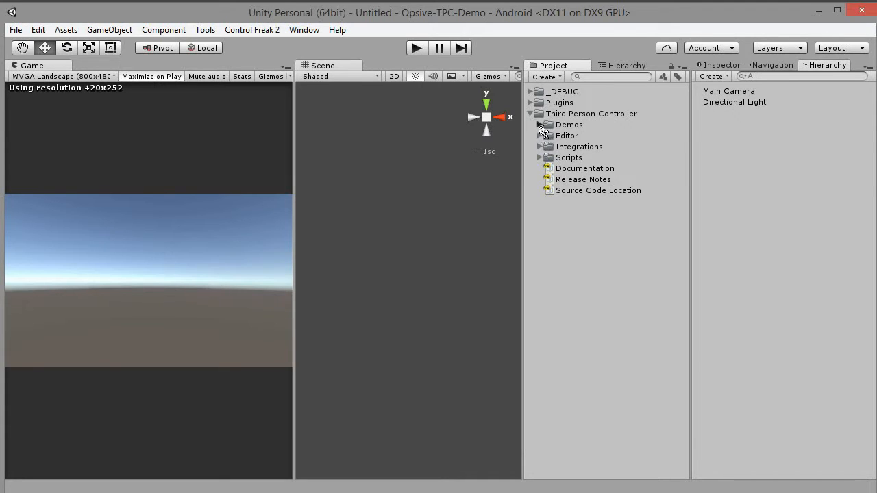
pyautogui.click(539, 125)
pyautogui.click(548, 179)
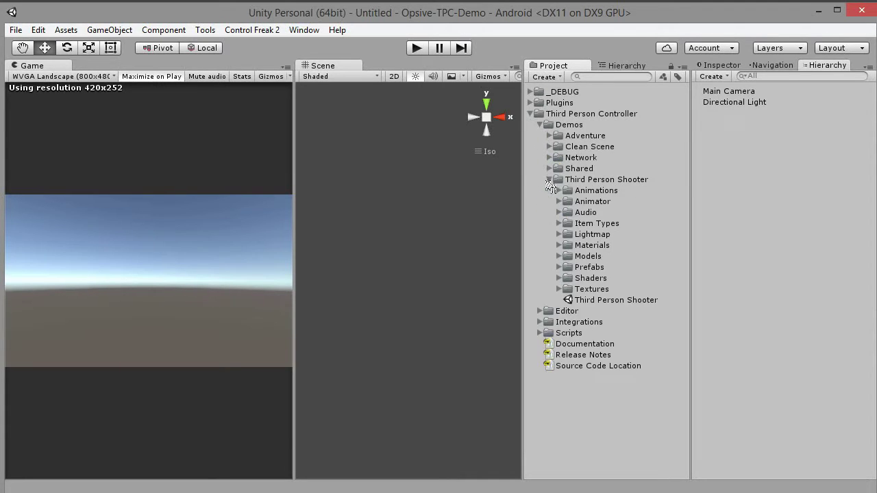
pyautogui.doubleClick(614, 301)
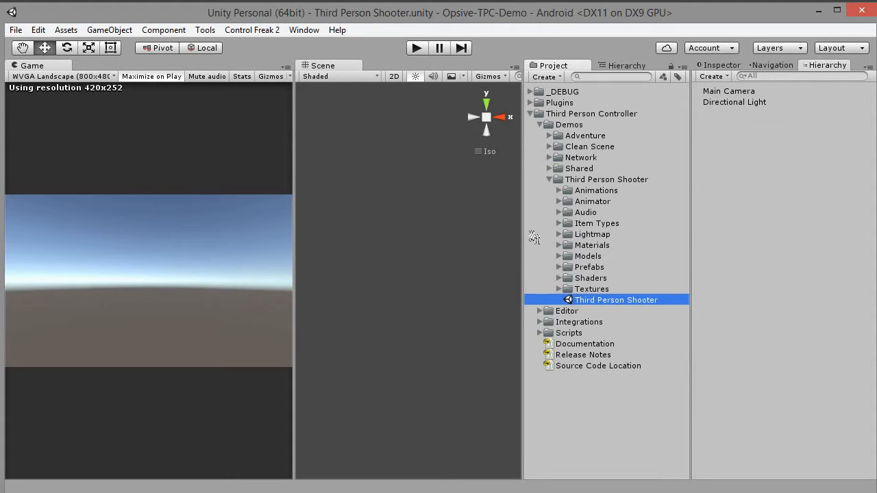
pyautogui.click(530, 114)
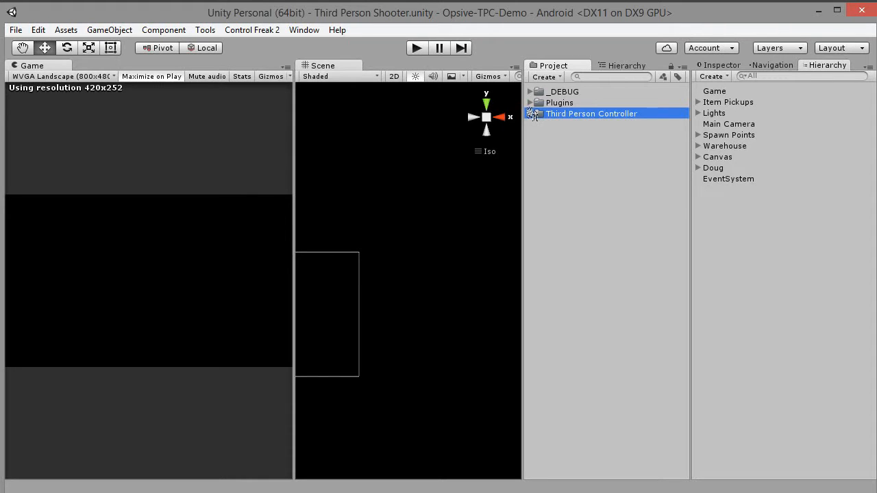
# Add CF2 Input to Doug's existing PlayerInput via Integrations > Opsive TPC and confirm.
pyautogui.click(274, 33)
pyautogui.moveTo(266, 46)
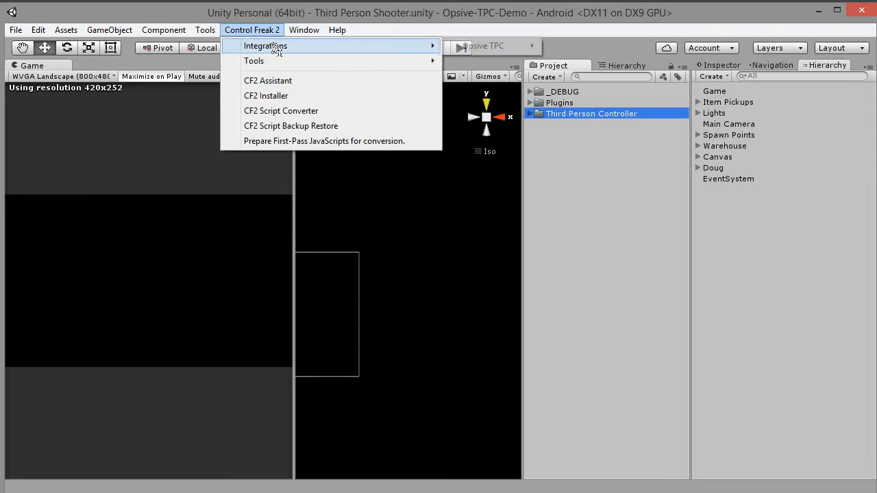
pyautogui.moveTo(486, 46)
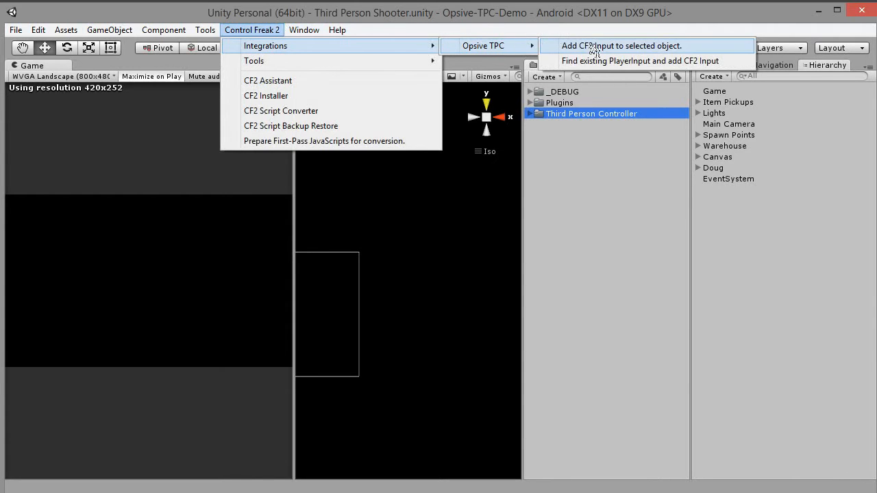
pyautogui.click(589, 61)
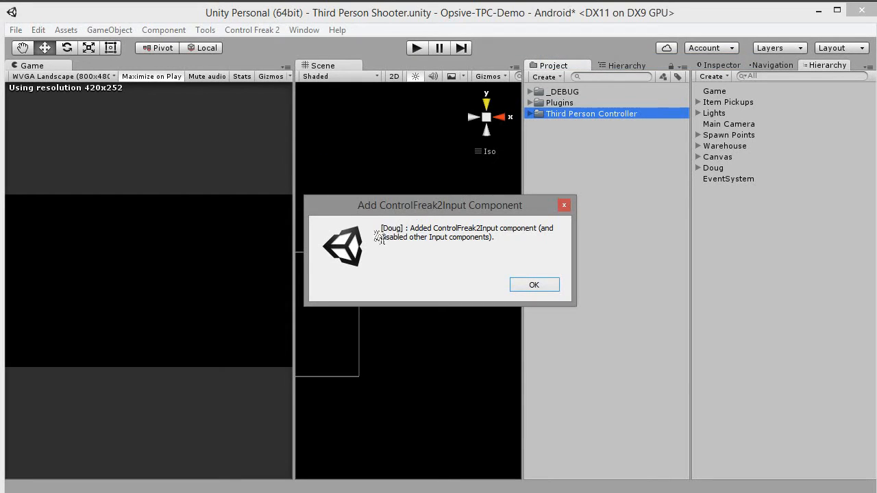
pyautogui.click(535, 286)
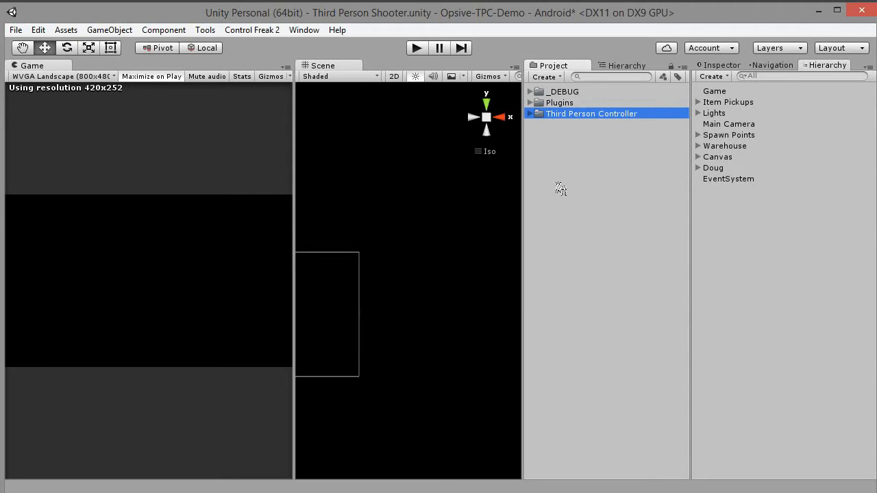
# Drag the CF2-Opsive-TPC-Rig prefab from Plugins > Control-Freak-2 > Prefabs > Rigs > FPP-TPP into the Hierarchy.
pyautogui.click(531, 104)
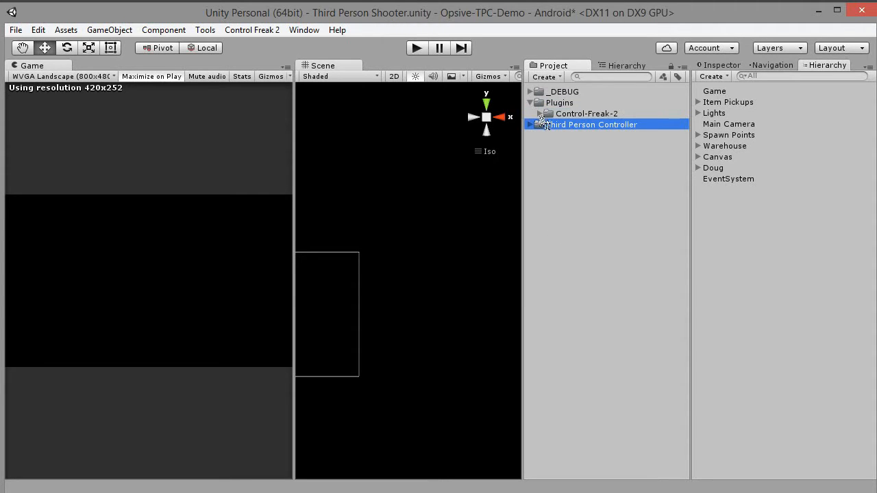
pyautogui.click(546, 114)
pyautogui.click(541, 115)
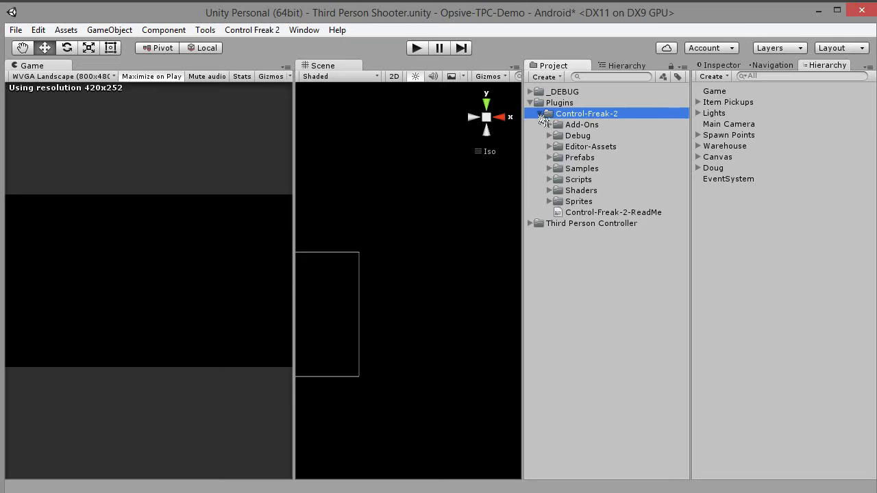
pyautogui.click(549, 158)
pyautogui.click(558, 181)
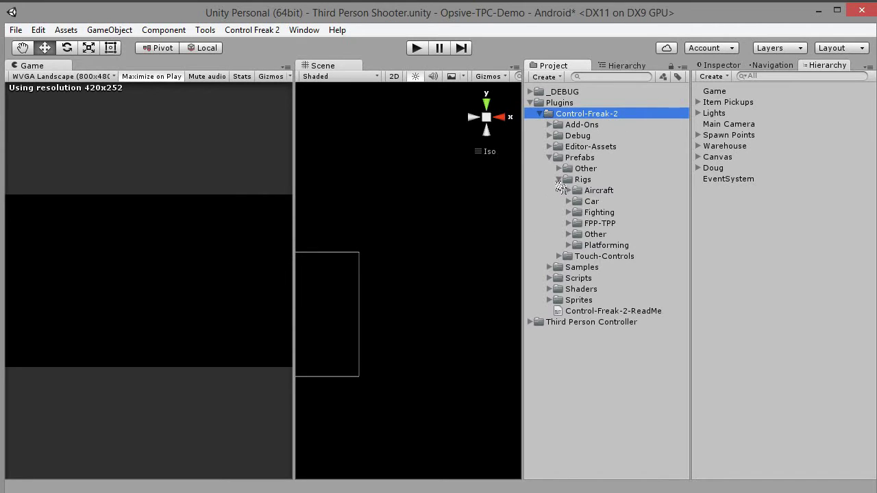
pyautogui.click(569, 224)
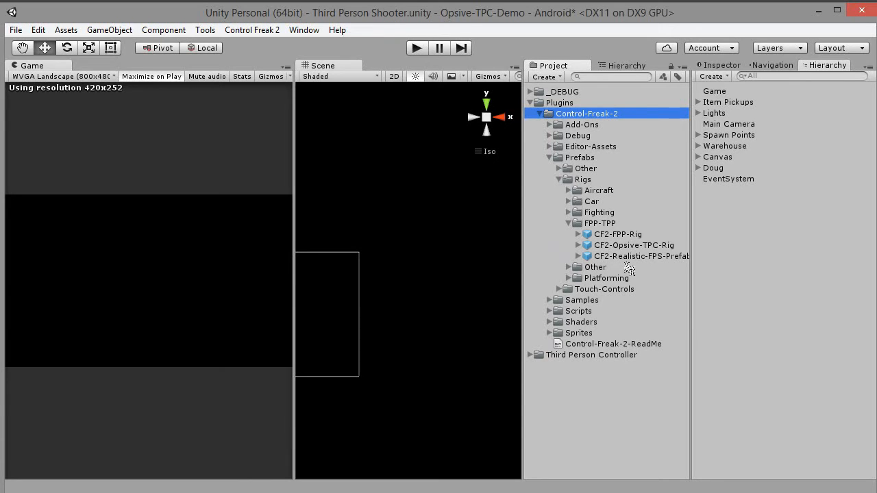
pyautogui.moveTo(634, 247); pyautogui.dragTo(779, 245)
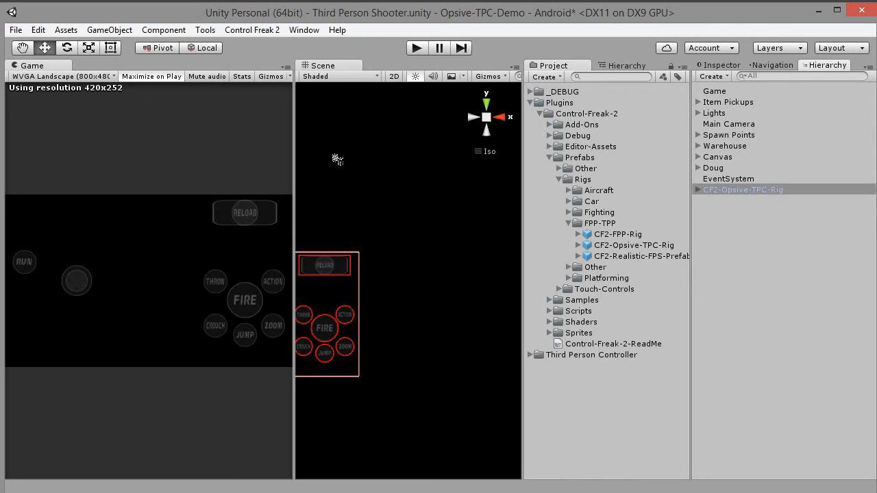
# Create the CF2 Event System and Gamepad Manager from the GameObject menu and enter Play mode.
pyautogui.click(109, 30)
pyautogui.moveTo(133, 151)
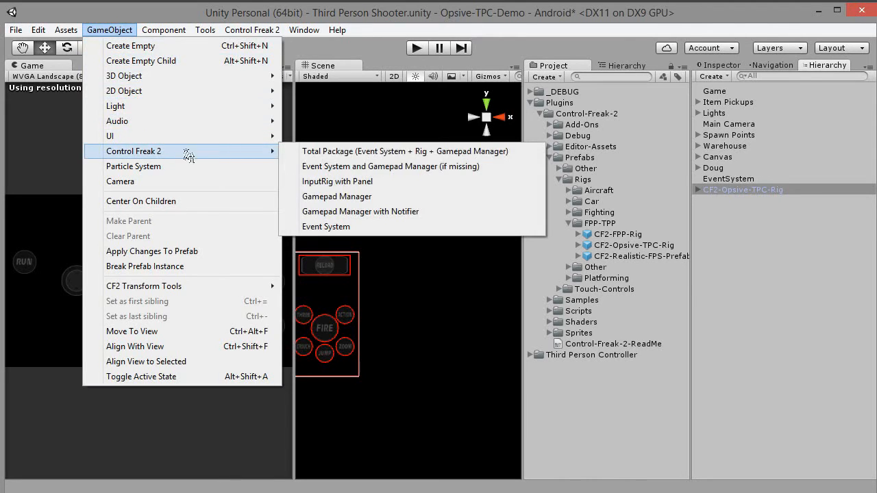
pyautogui.click(379, 168)
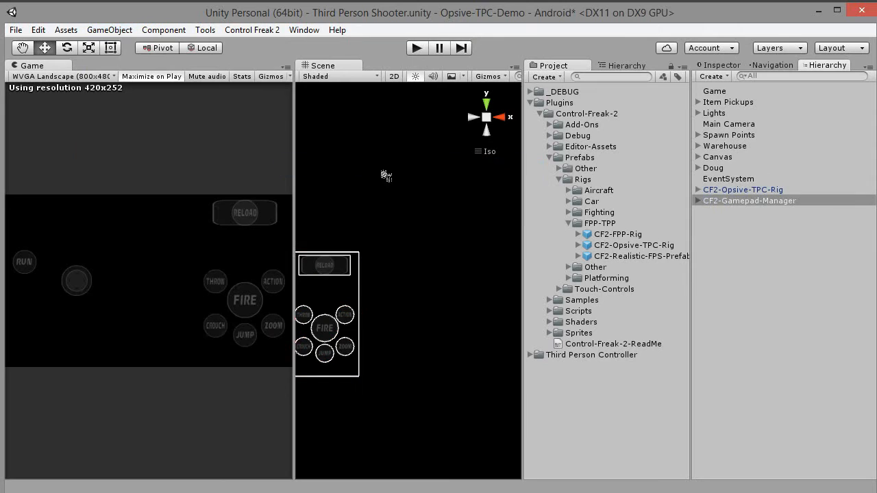
pyautogui.click(424, 49)
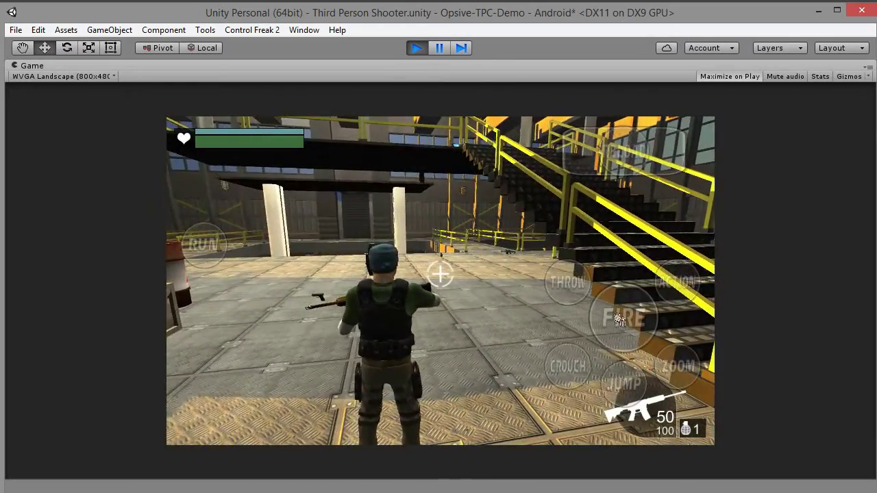
# Fire, throw a grenade, then walk, run and steer Doug around the warehouse with the joystick.
pyautogui.click(620, 320)
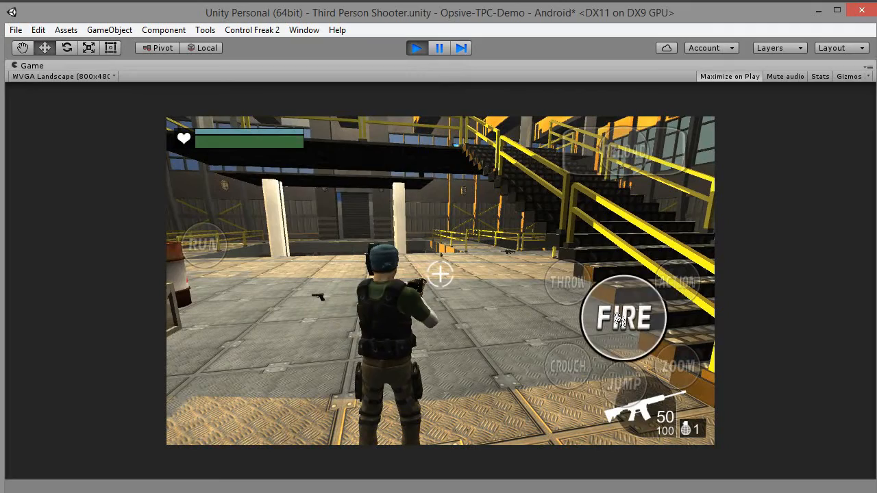
pyautogui.click(564, 292)
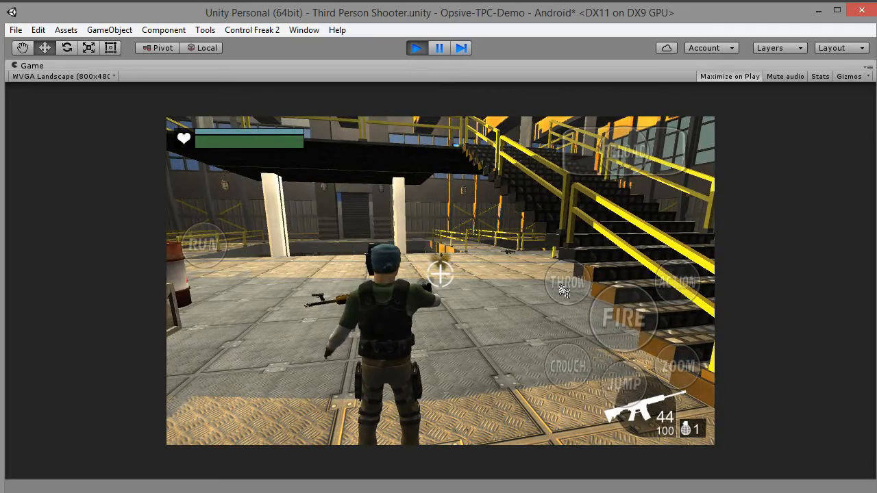
pyautogui.moveTo(260, 379); pyautogui.dragTo(257, 346)
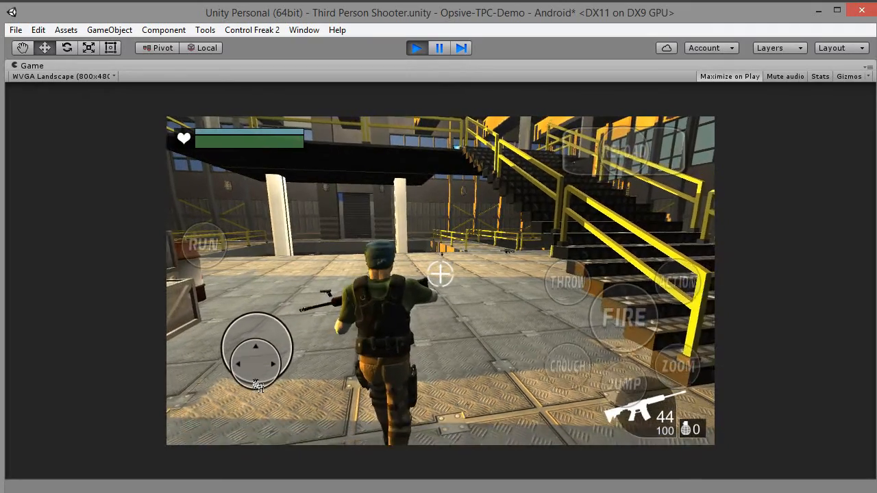
pyautogui.moveTo(411, 330); pyautogui.dragTo(472, 317)
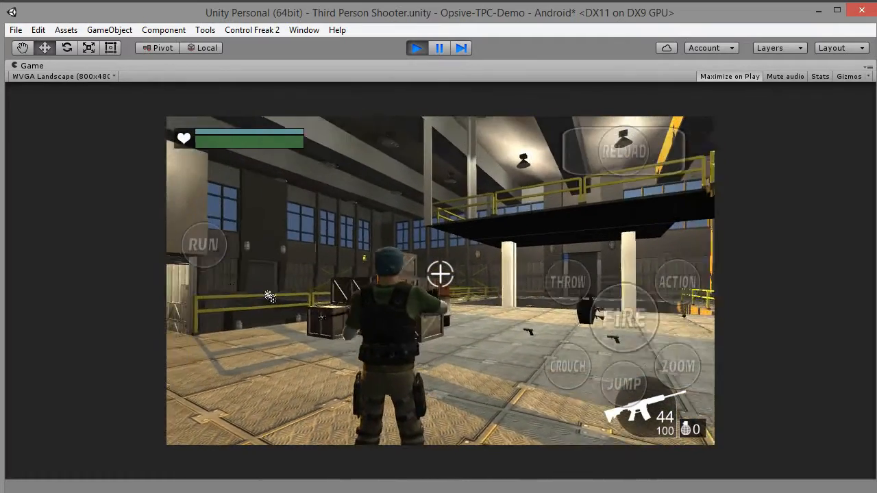
pyautogui.click(224, 264)
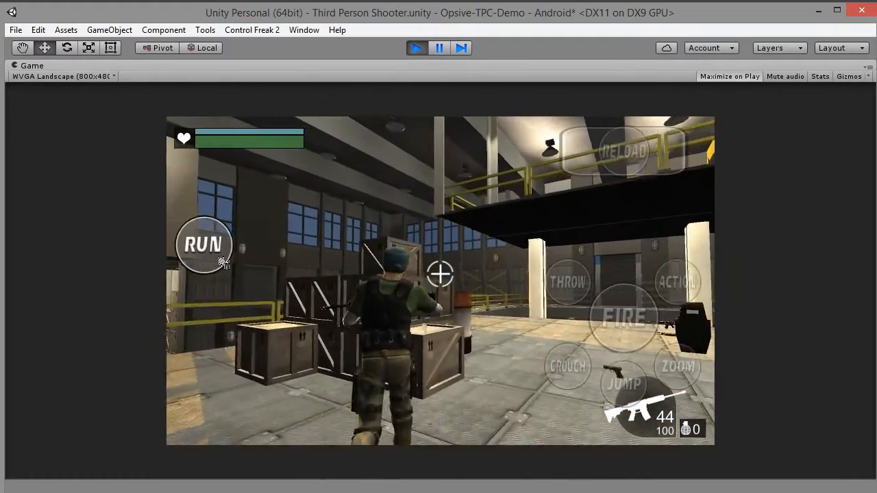
pyautogui.moveTo(224, 264); pyautogui.dragTo(503, 202)
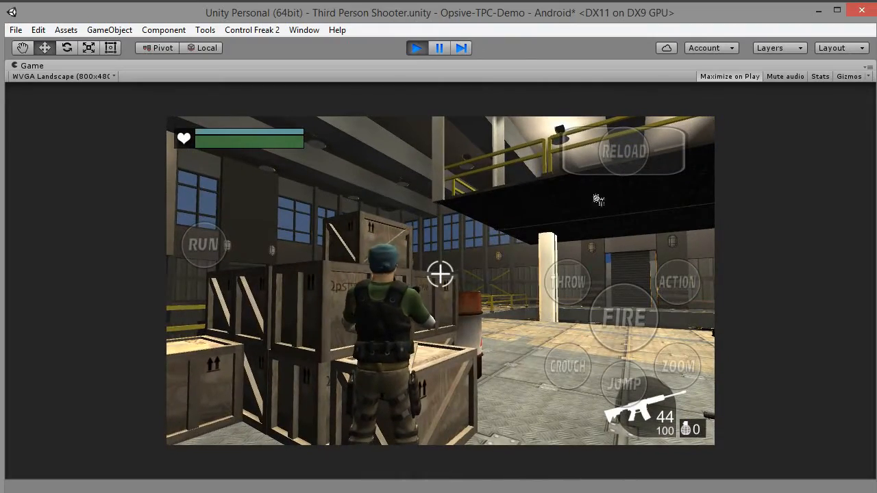
pyautogui.moveTo(269, 350); pyautogui.dragTo(255, 397)
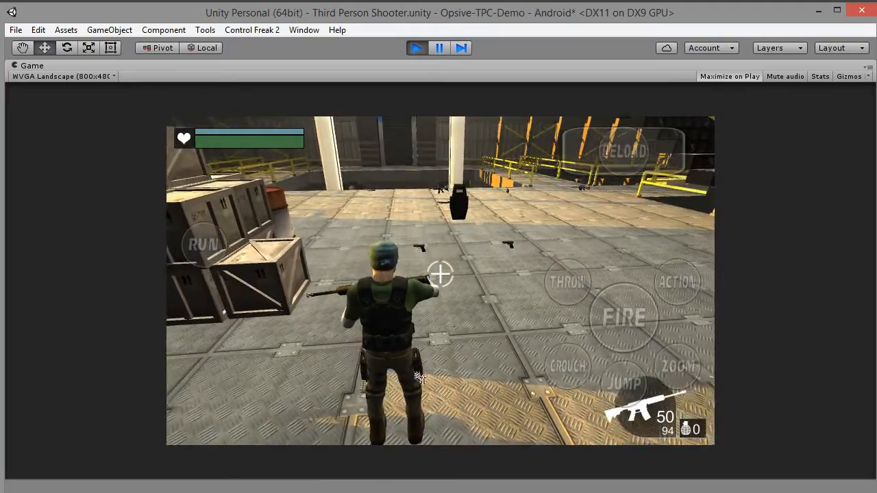
pyautogui.moveTo(255, 397); pyautogui.dragTo(221, 226)
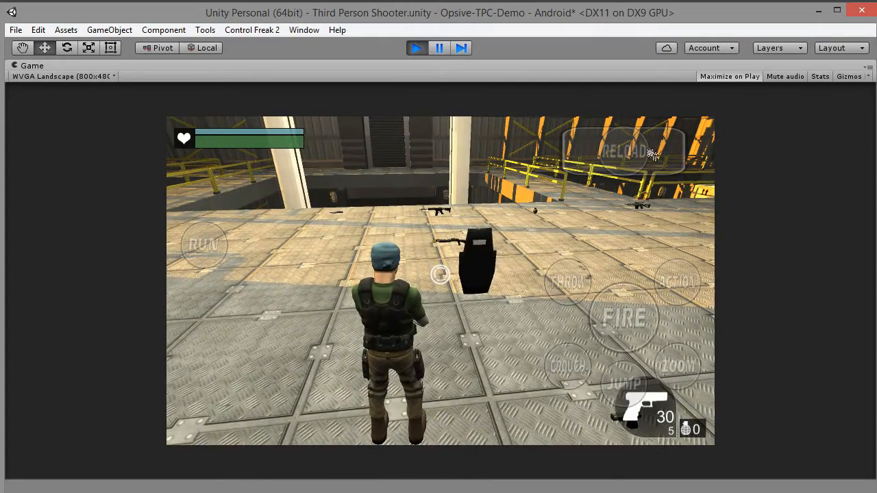
# Switch between pistol and rifle with E, firing, reloading and aiming over the shoulder via the touch buttons.
pyautogui.click(614, 320)
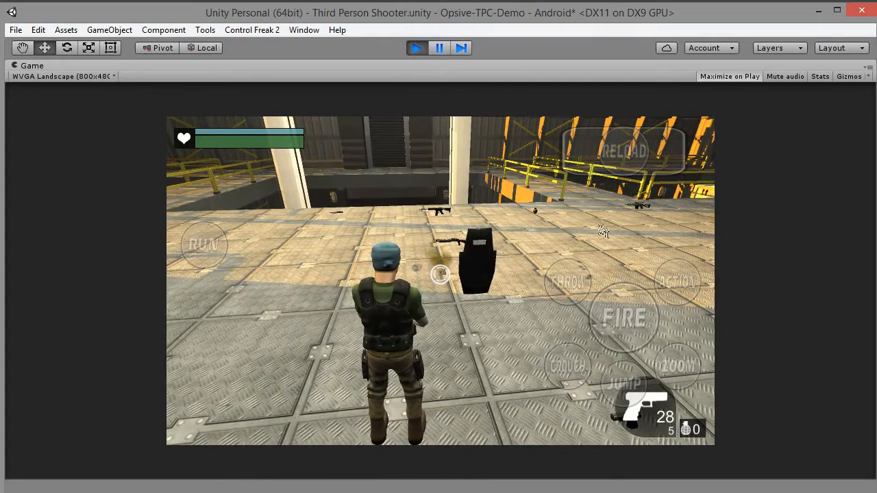
pyautogui.press('e')
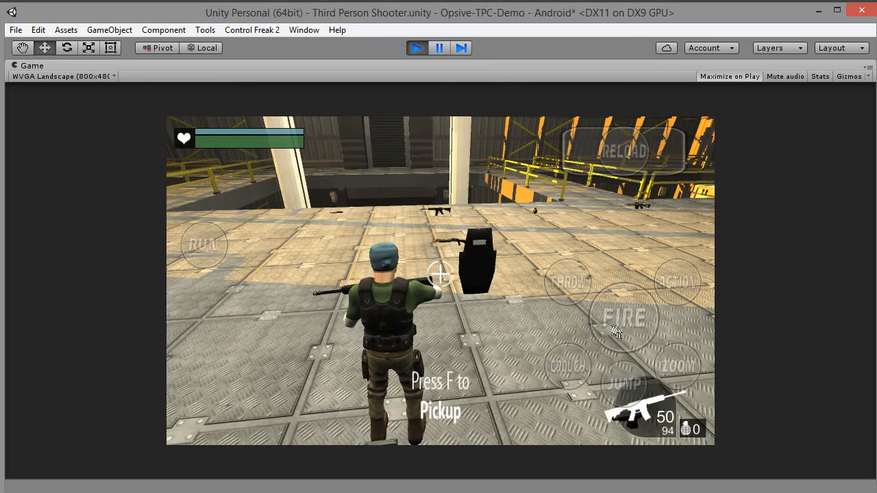
pyautogui.click(615, 331)
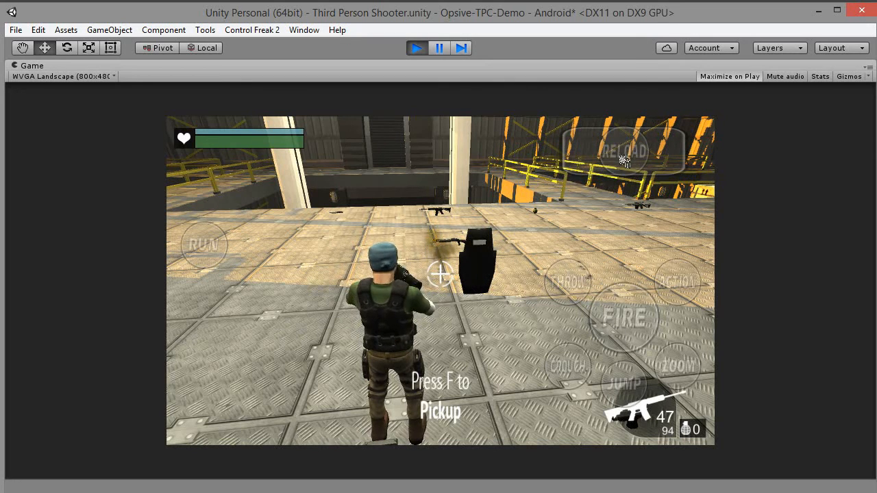
pyautogui.click(625, 161)
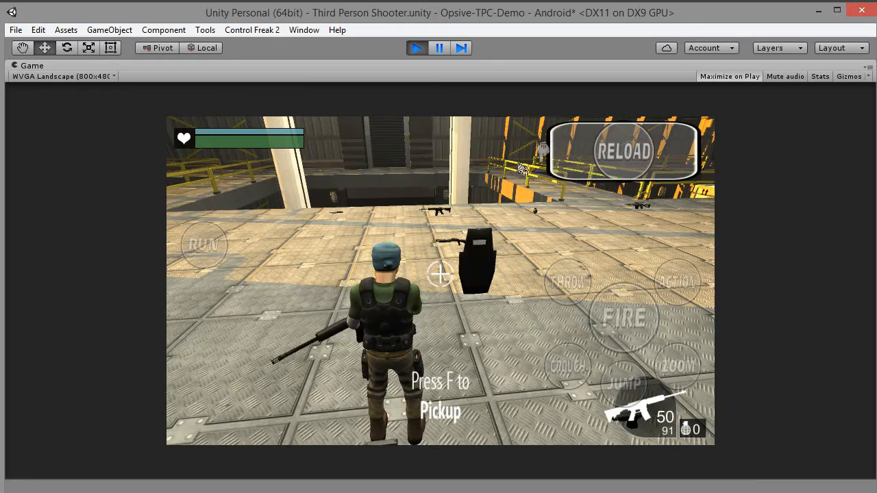
pyautogui.press('e')
pyautogui.click(593, 205)
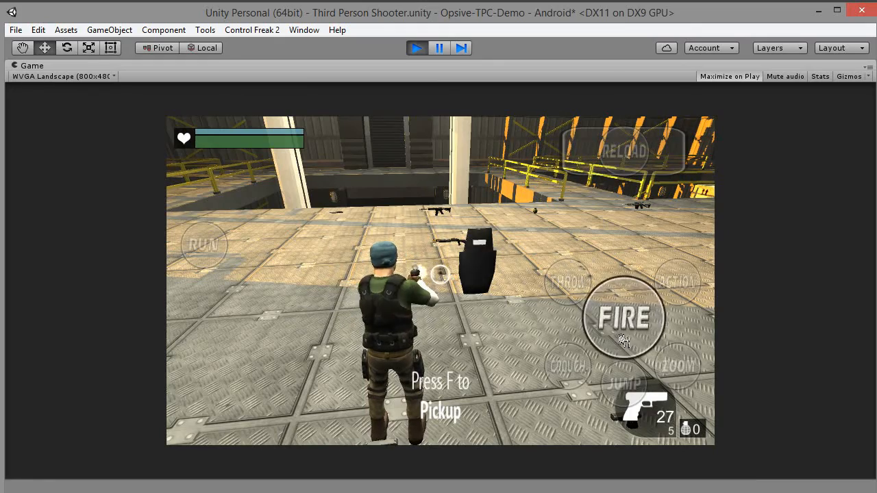
pyautogui.click(589, 222)
pyautogui.moveTo(586, 235); pyautogui.dragTo(679, 370)
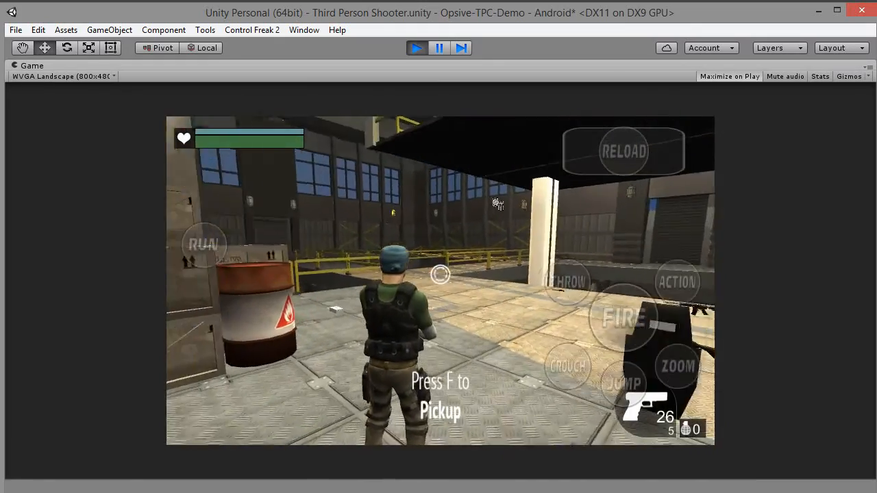
pyautogui.click(679, 370)
pyautogui.click(615, 320)
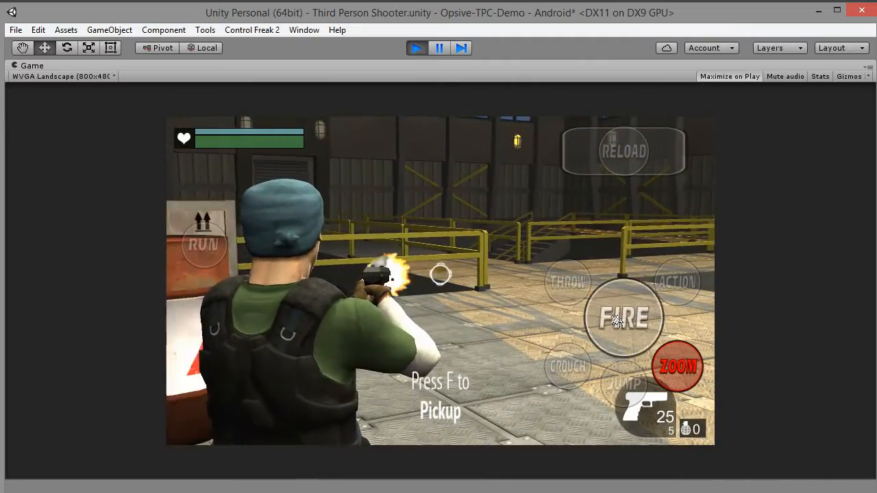